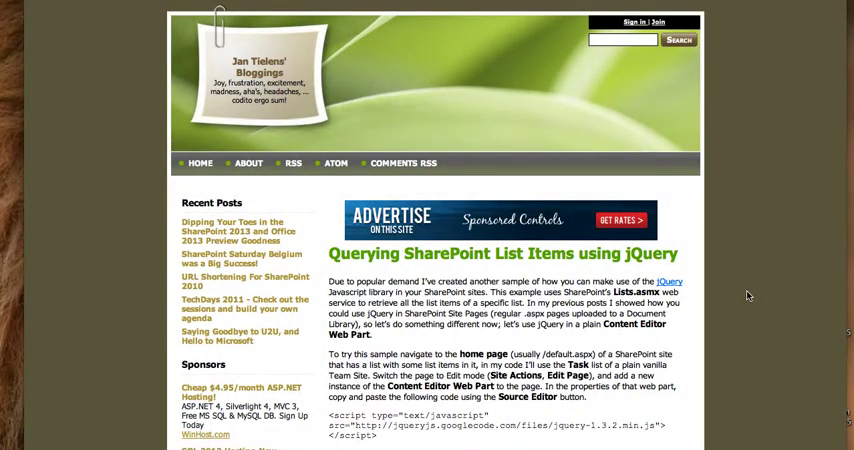
Highlight the script's opening lines through the soapEnv declaration in the blog post.
right_click(748, 295)
key(Escape)
scroll(767, 245, down, 5)
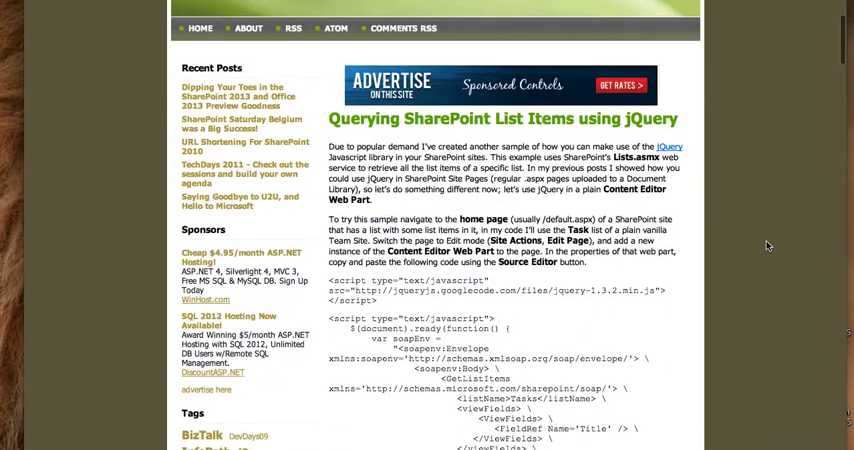
scroll(767, 245, down, 3)
scroll(767, 245, up, 5)
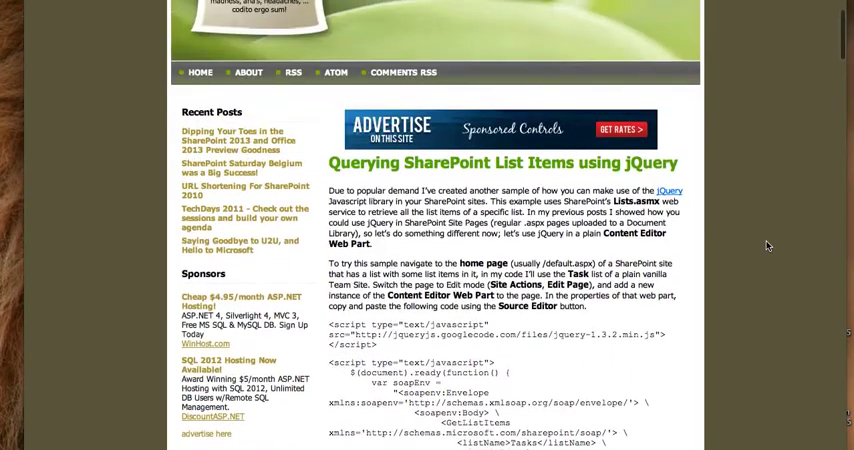
scroll(767, 245, down, 5)
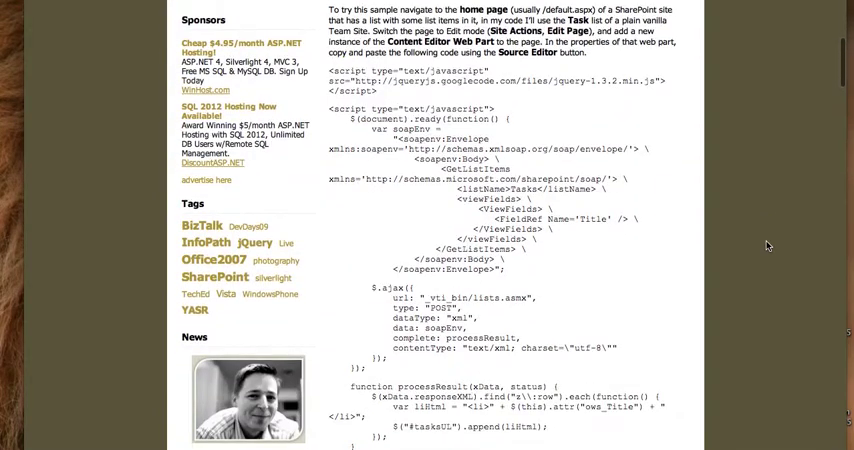
scroll(767, 245, down, 3)
scroll(767, 245, up, 2)
scroll(767, 245, up, 1)
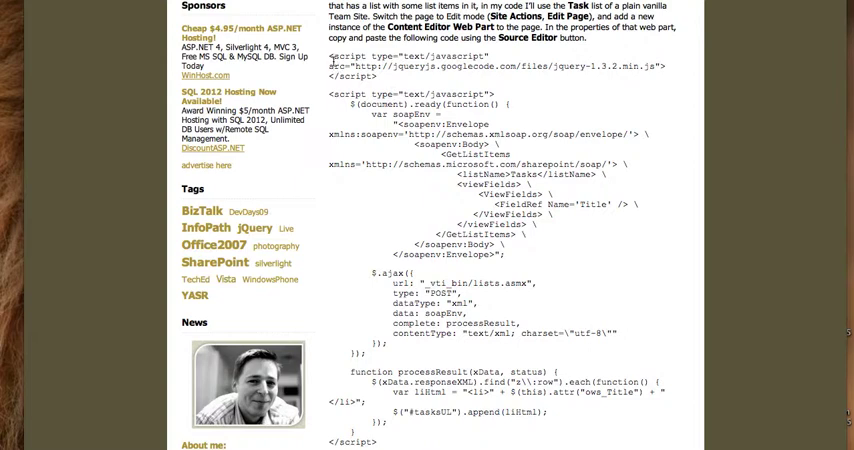
drag(329, 55, 412, 114)
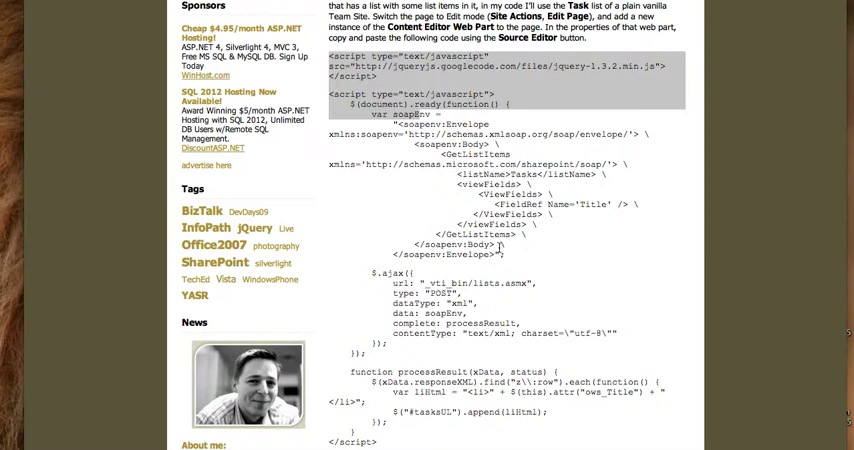
click(448, 122)
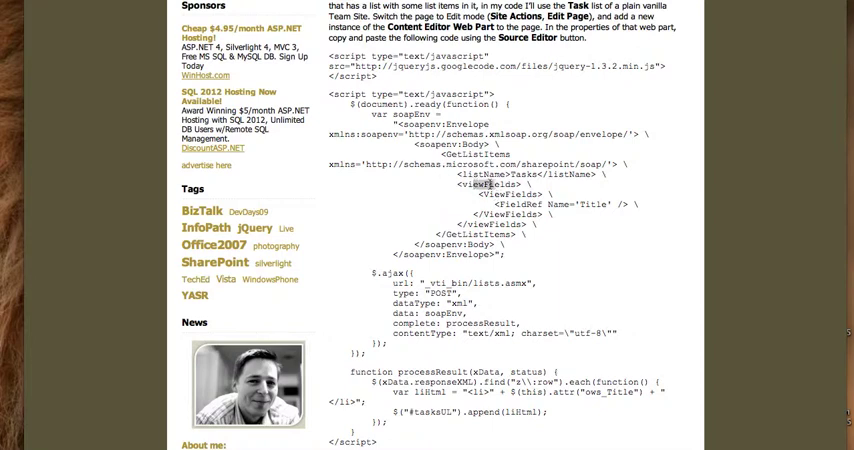
Highlight viewFields, the lists.asmx path, POST and xml in the sample code.
drag(471, 184, 496, 185)
drag(446, 283, 510, 283)
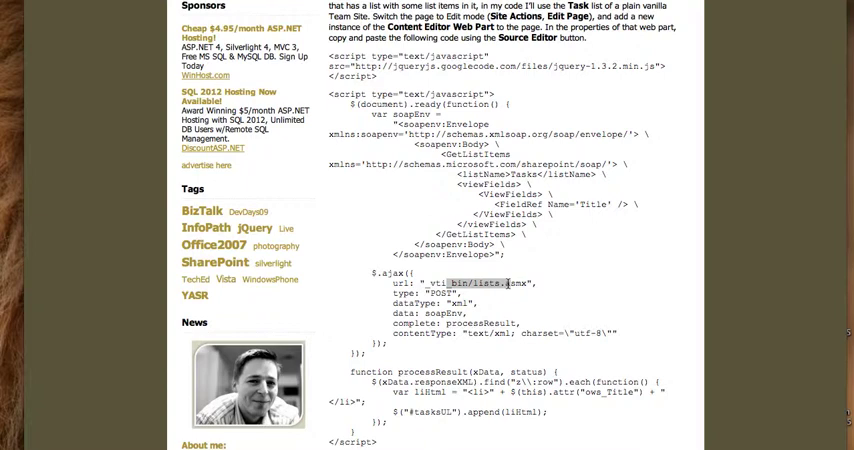
double_click(441, 293)
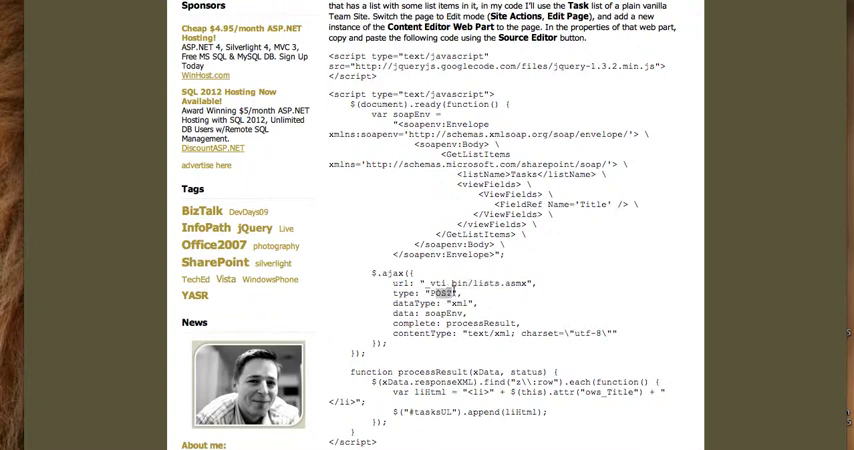
double_click(458, 303)
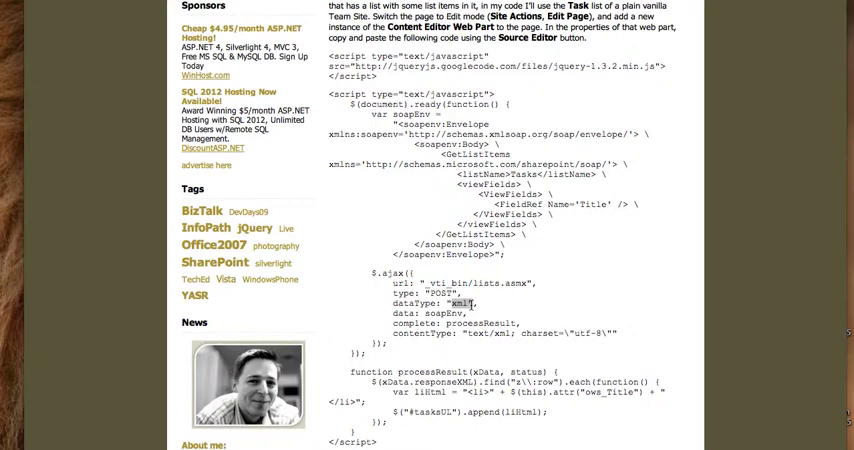
scroll(472, 305, down, 4)
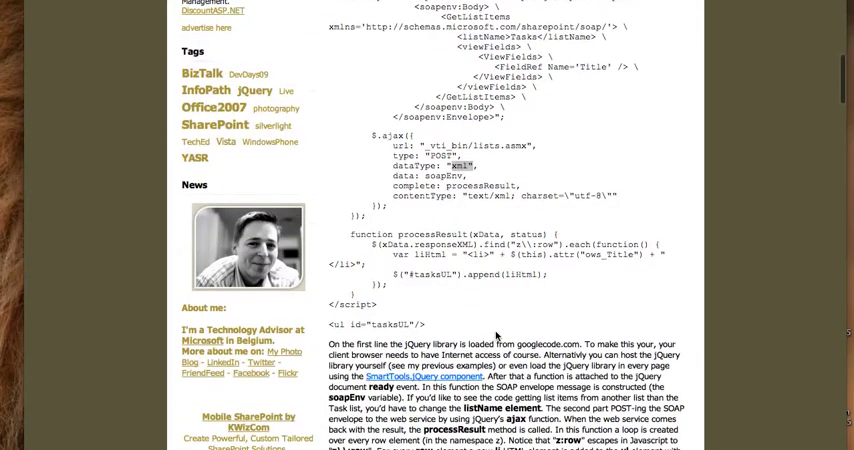
drag(417, 244, 463, 244)
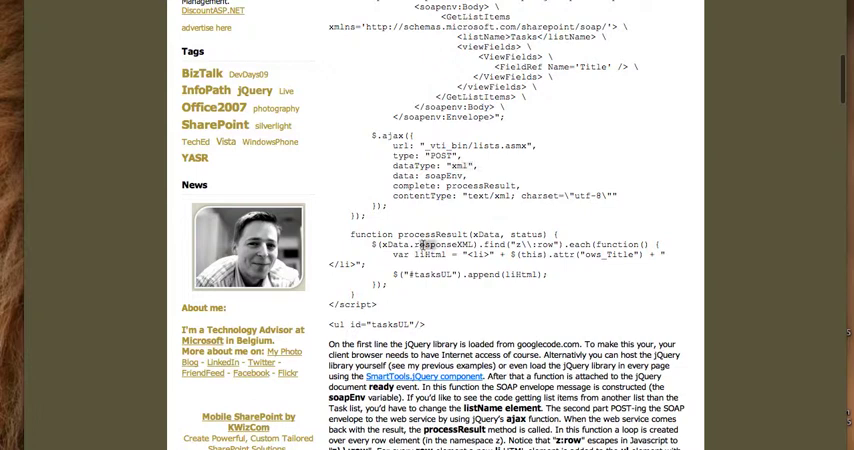
drag(515, 244, 560, 244)
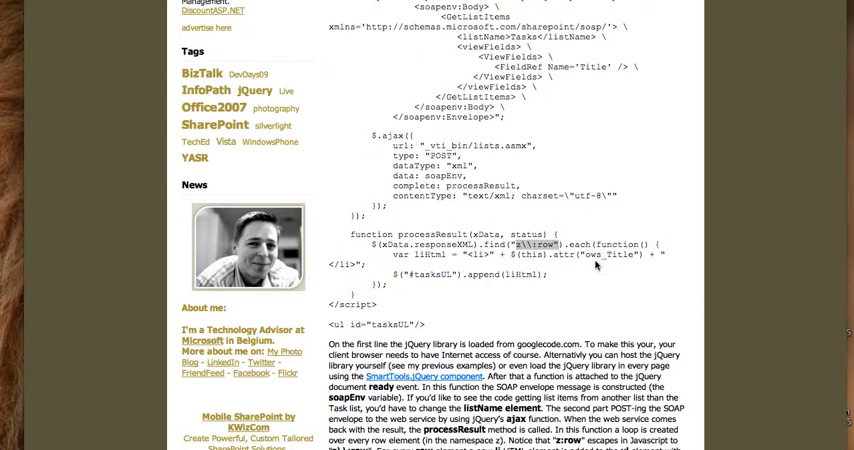
click(584, 254)
drag(584, 254, 633, 254)
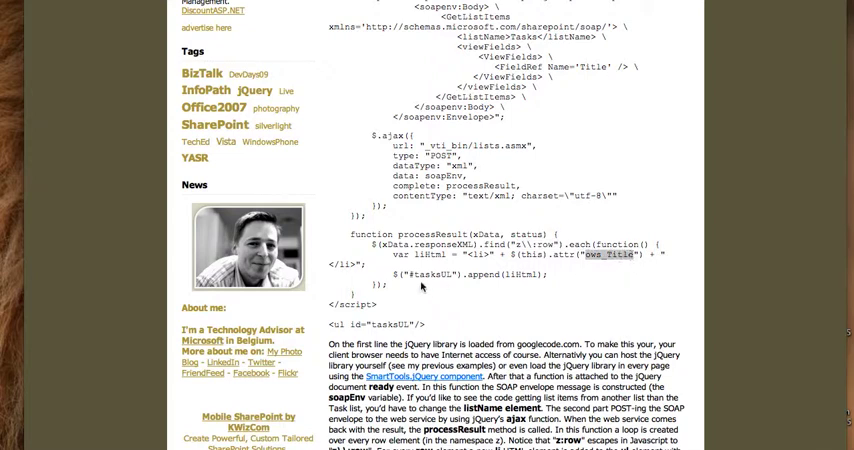
click(423, 276)
drag(423, 276, 457, 278)
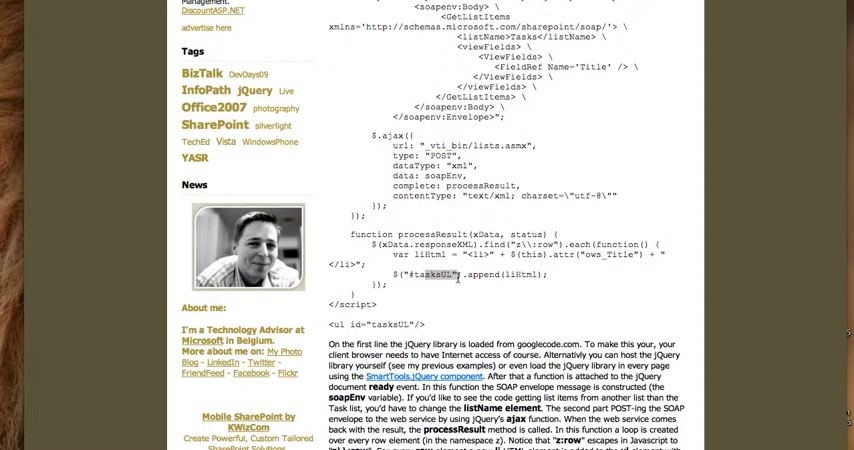
drag(506, 275, 540, 275)
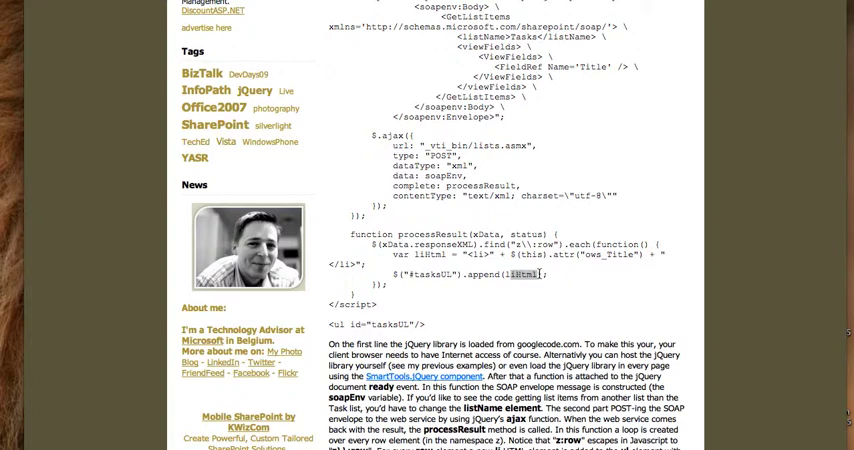
click(415, 323)
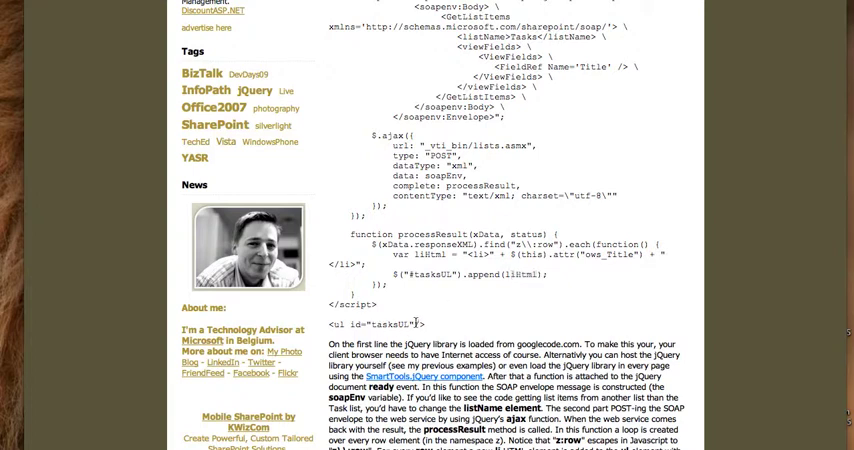
drag(415, 323, 331, 324)
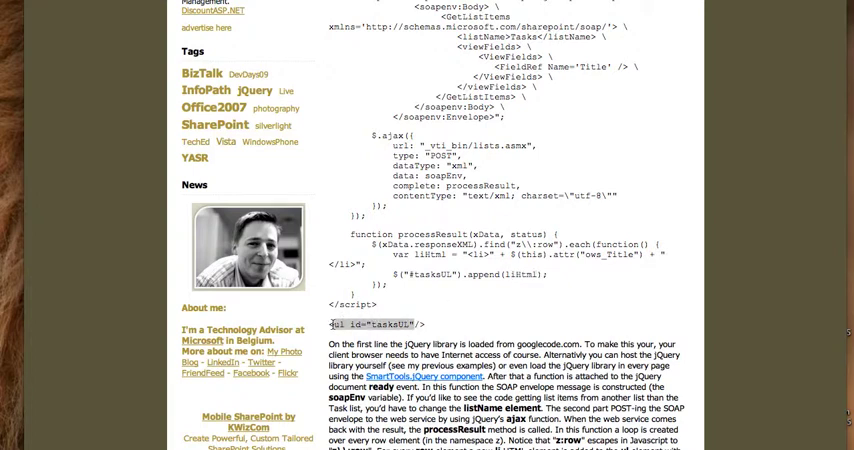
scroll(331, 324, up, 3)
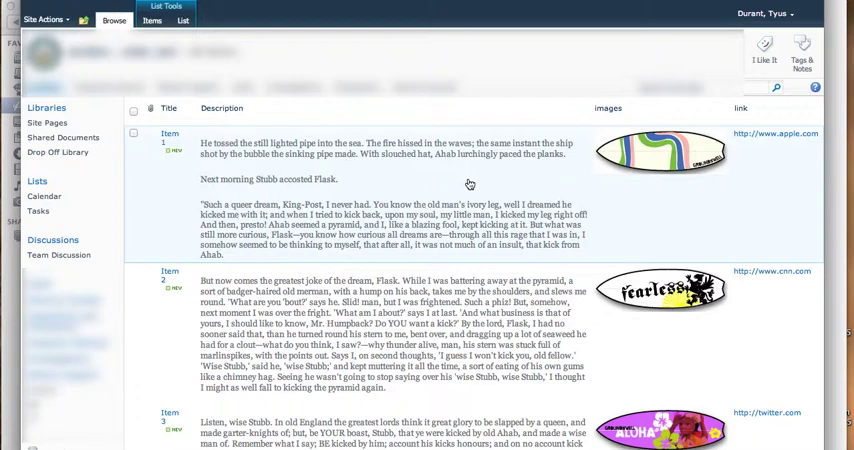
mouse_move(193, 175)
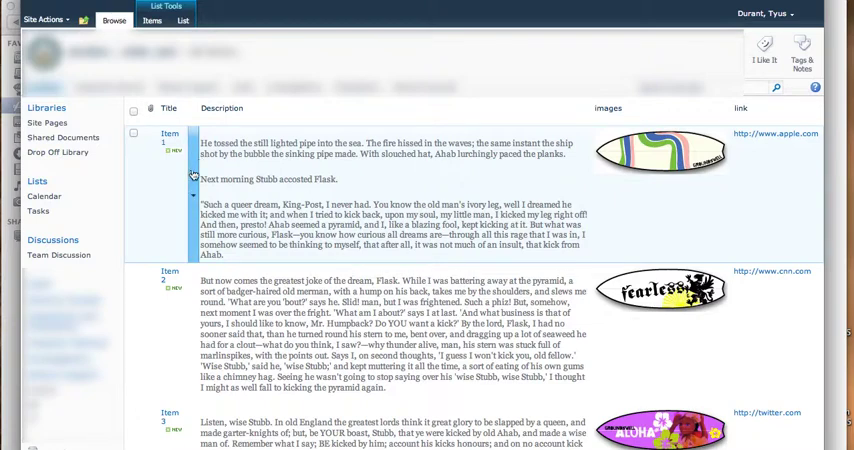
View Item 1's full details from its dropdown, then close them.
click(193, 195)
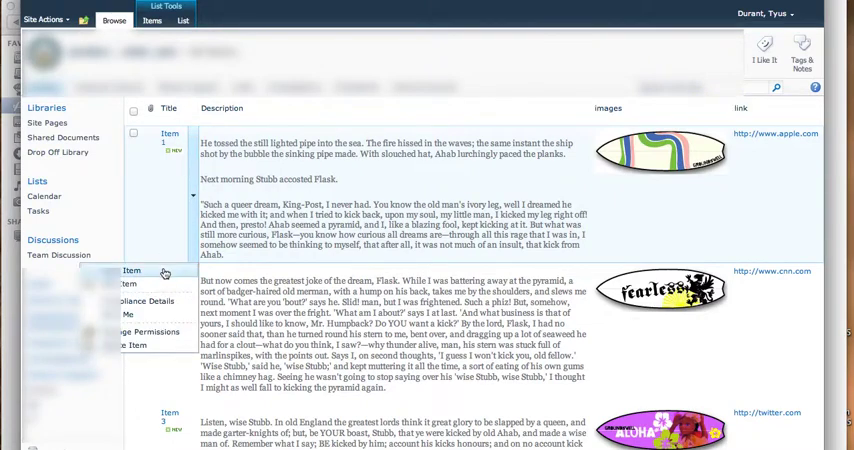
click(131, 271)
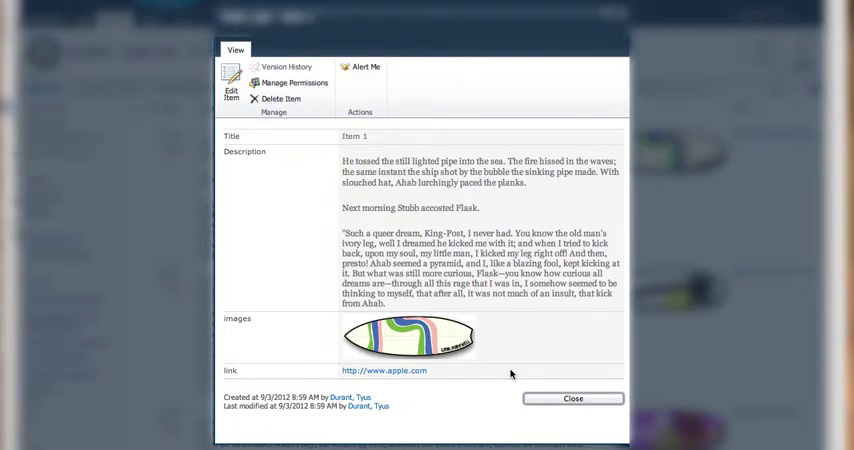
click(551, 404)
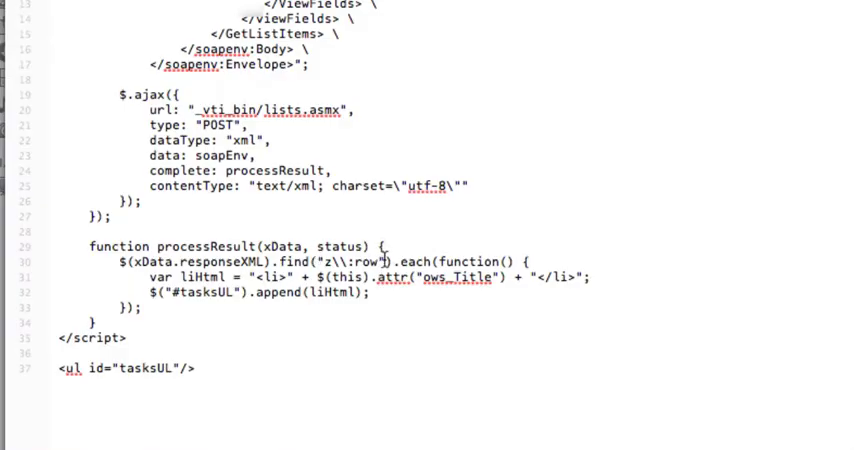
Select the z\:row selector inside the find() call.
drag(388, 262, 315, 262)
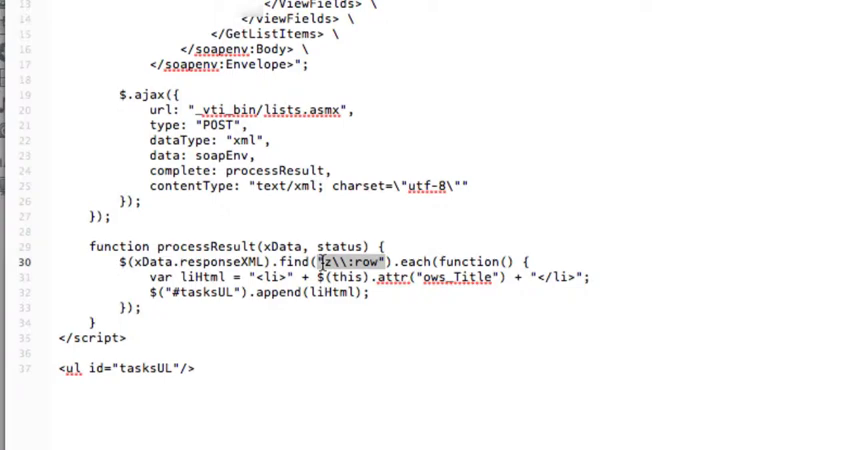
text('[nodeName="z:row"]')
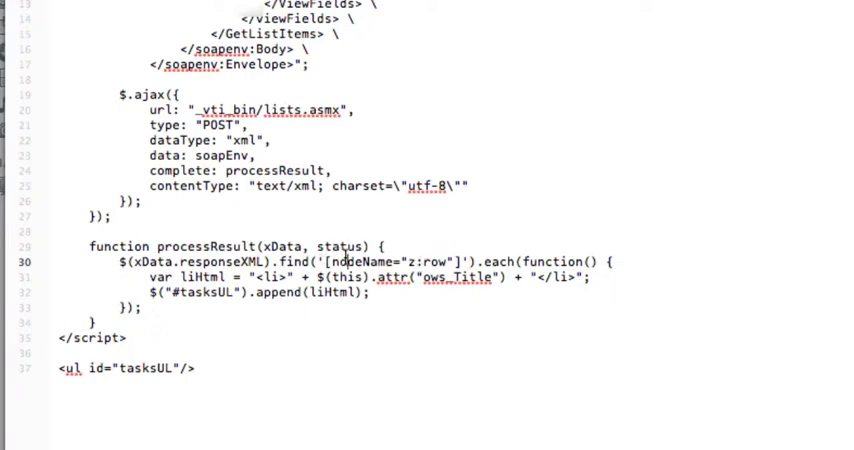
Select nodeName and z:row in the selector, then delete the slash from the self-closing tasksUL tag.
double_click(342, 258)
double_click(425, 262)
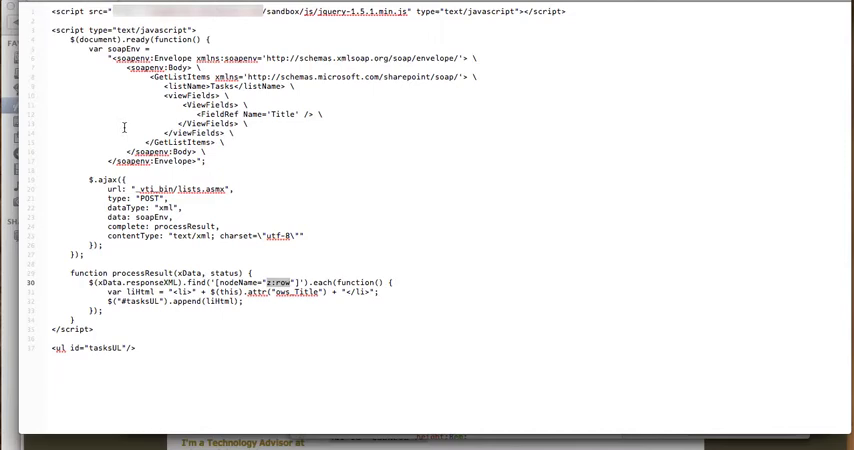
click(131, 347)
key(BackSpace)
key(BackSpace)
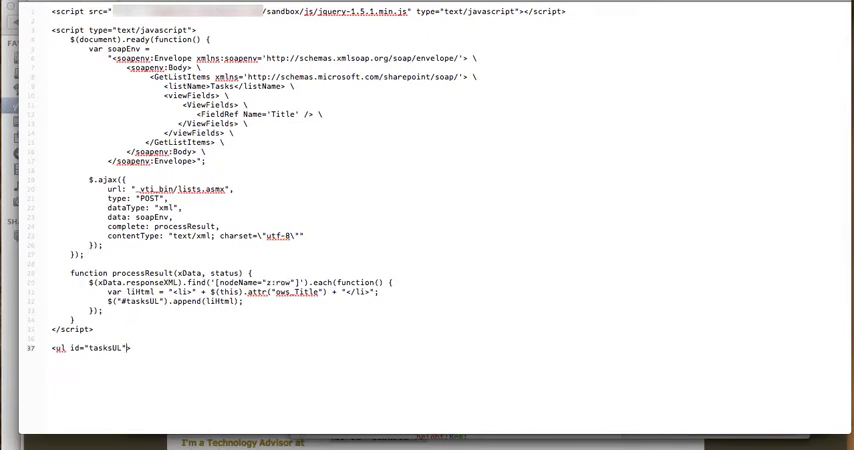
text(> )
text(</)
text(ul>)
double_click(283, 114)
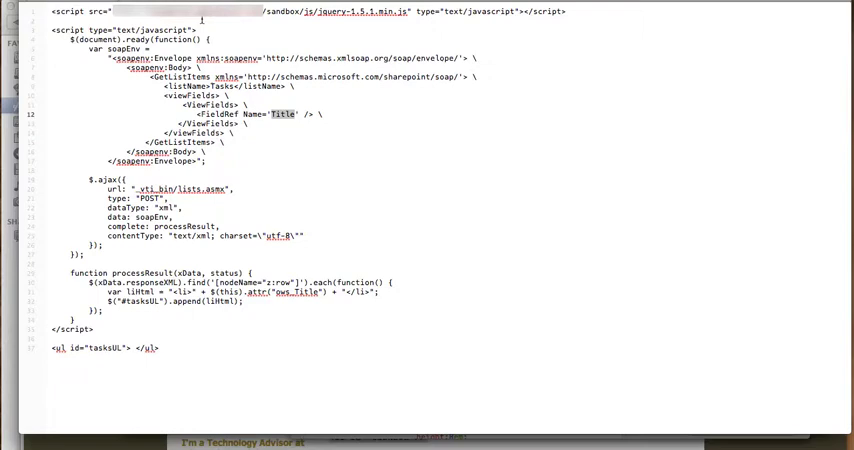
click(57, 12)
drag(52, 12, 125, 12)
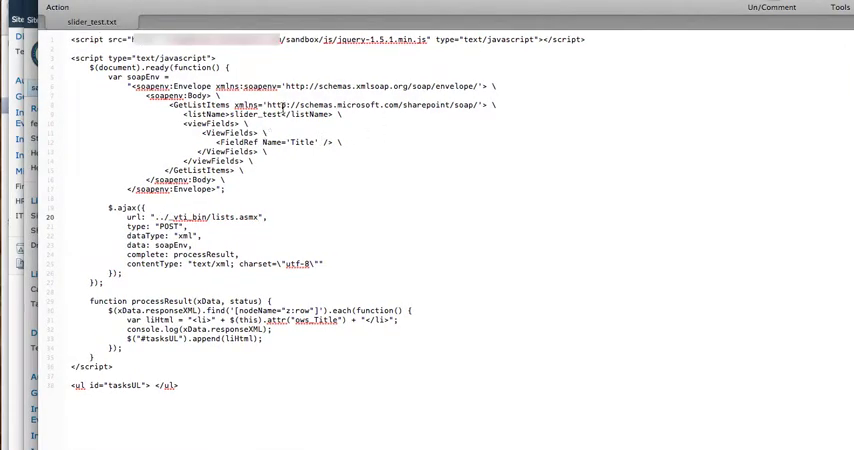
Review the slider_test list name and the lists web service path in slider_test.txt.
drag(282, 114, 235, 114)
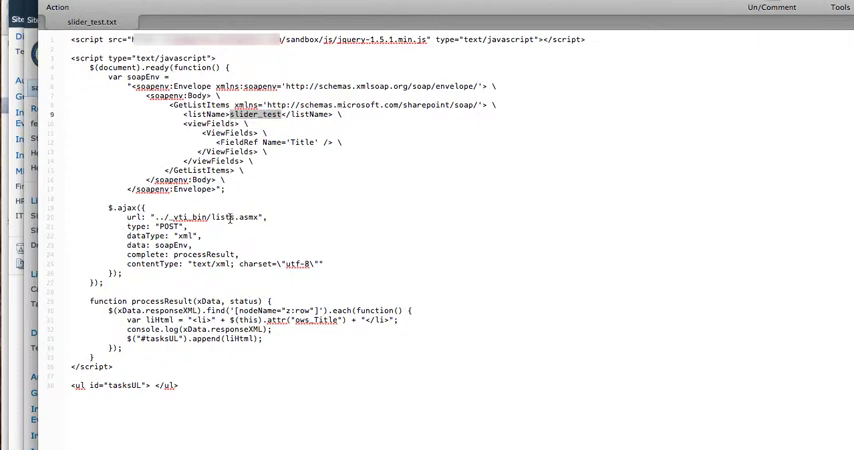
drag(236, 217, 210, 217)
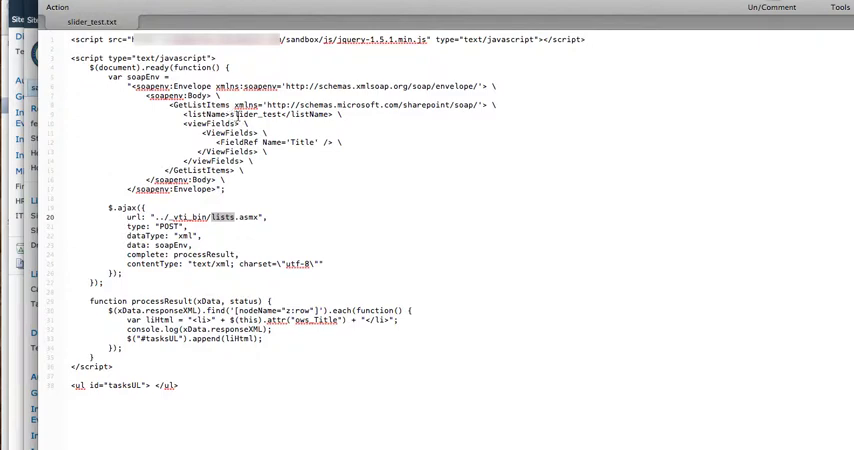
click(260, 114)
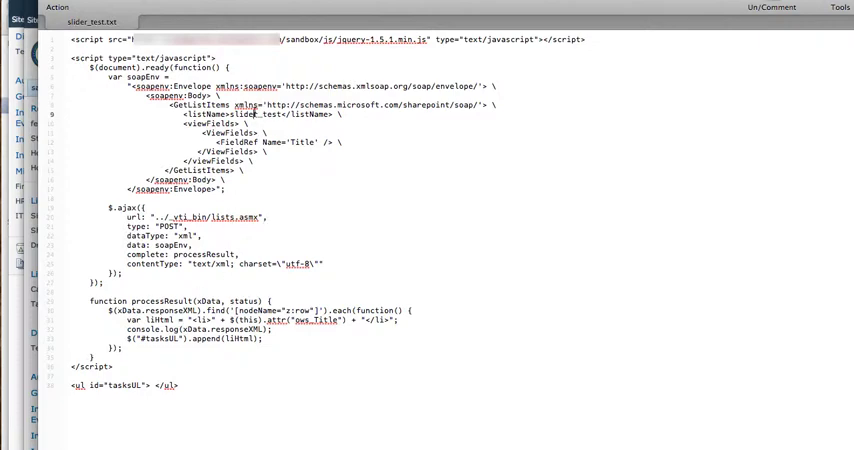
Highlight the url line and console.log(xData.responseXML), then return to the SharePoint page.
drag(148, 207, 234, 216)
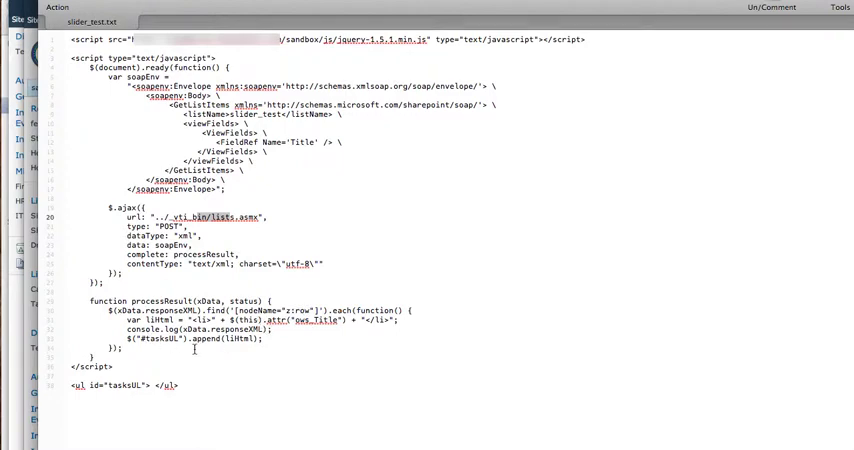
click(131, 329)
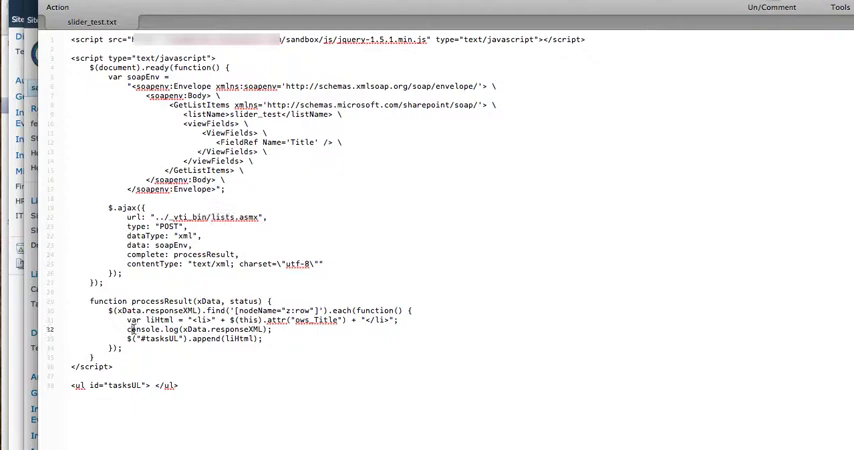
drag(131, 329, 185, 329)
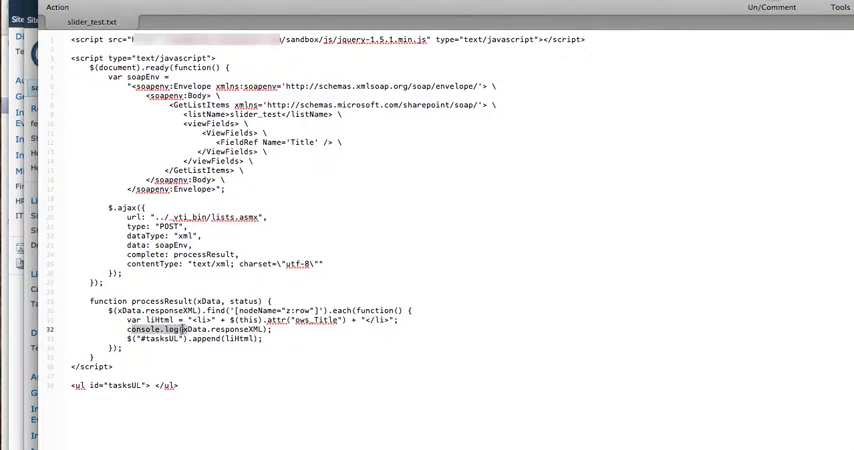
double_click(192, 329)
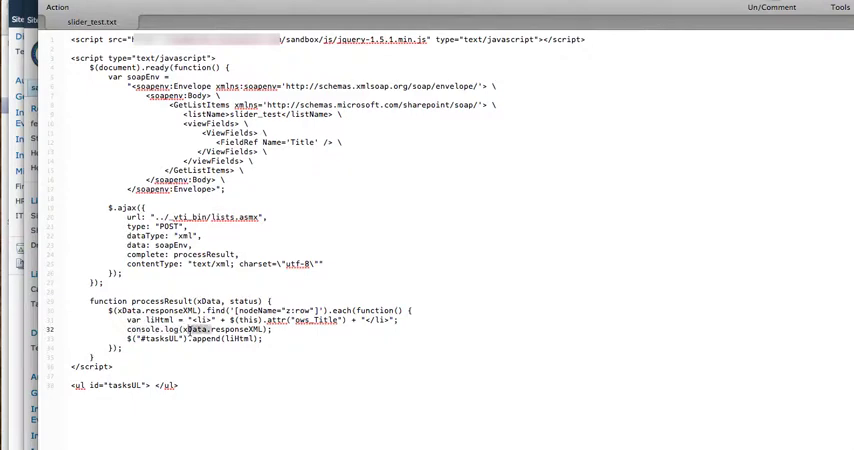
drag(192, 329, 262, 329)
click(30, 14)
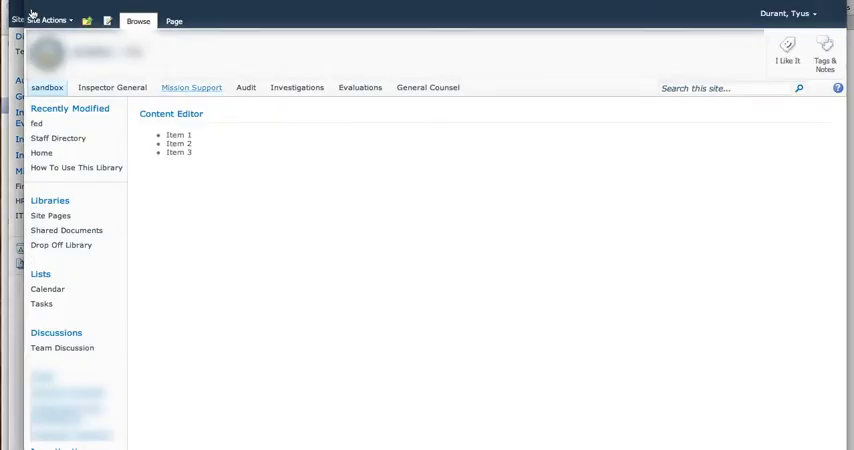
mouse_move(180, 143)
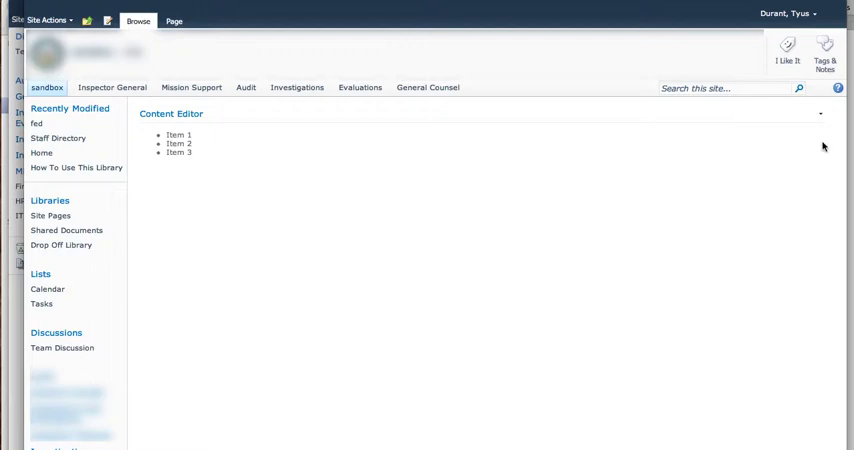
Open Developer Tools with Inspect Element and show its Console.
right_click(196, 146)
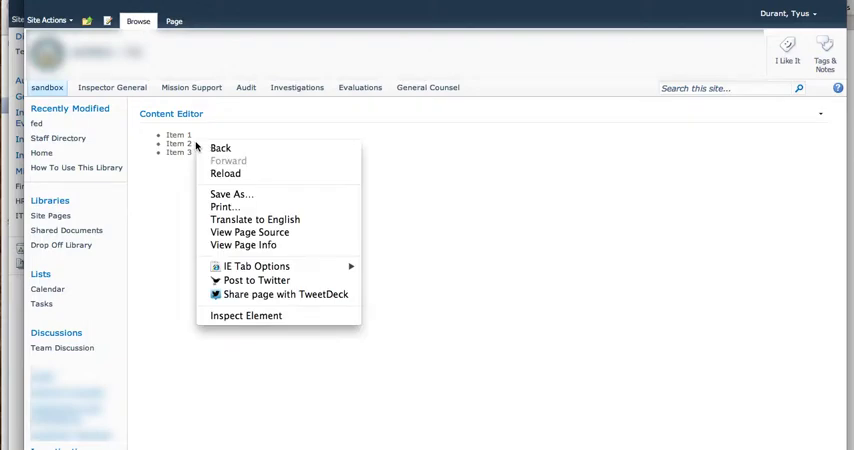
click(248, 316)
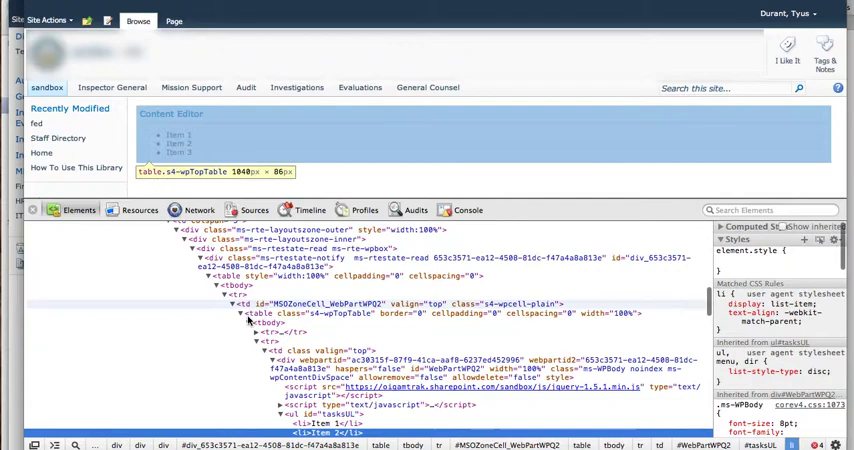
click(466, 210)
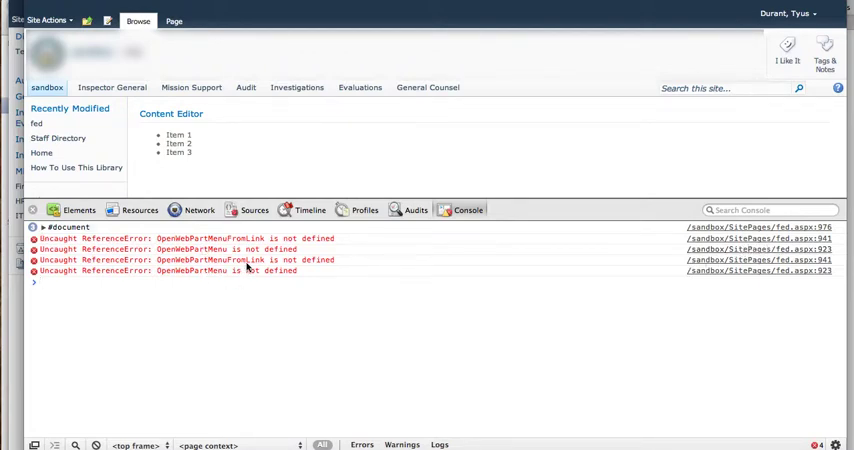
Expand #document down through listitems and rs:data, then highlight Item 1's z:row.
click(44, 228)
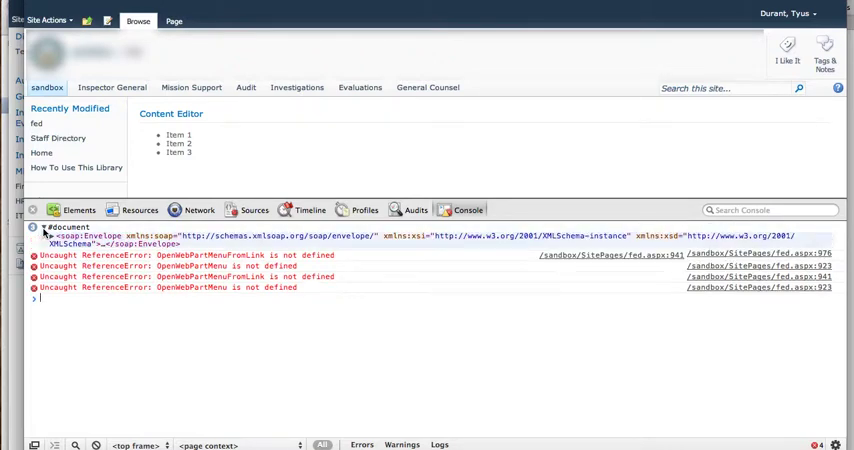
click(52, 238)
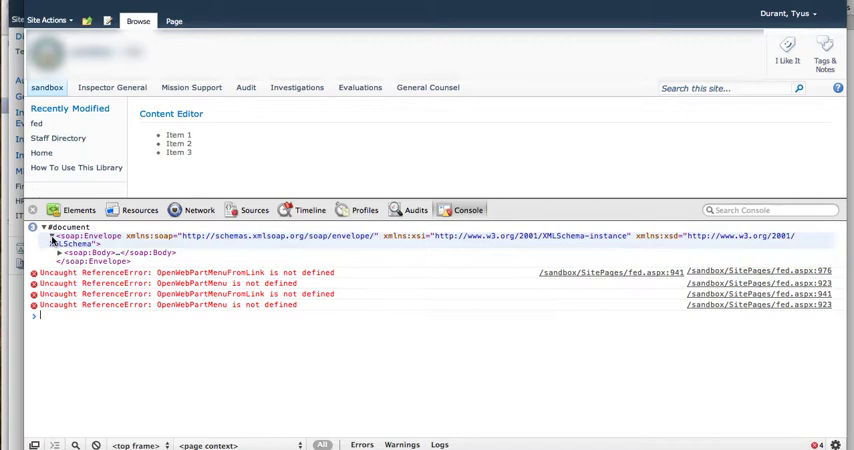
click(59, 253)
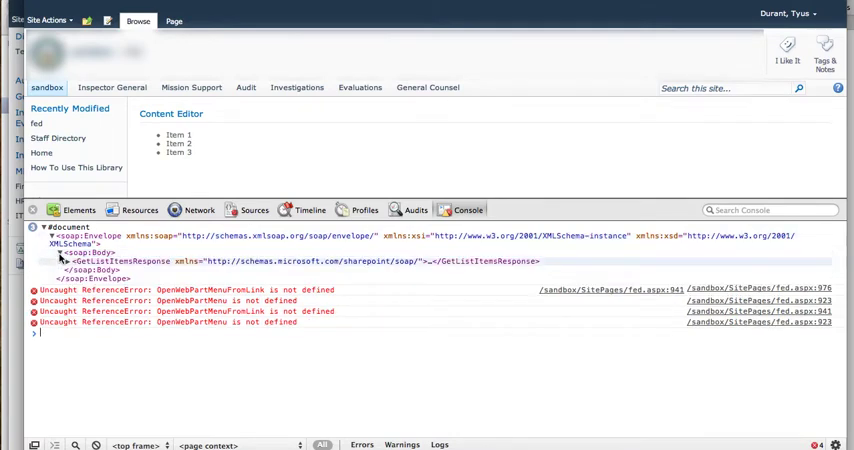
click(67, 261)
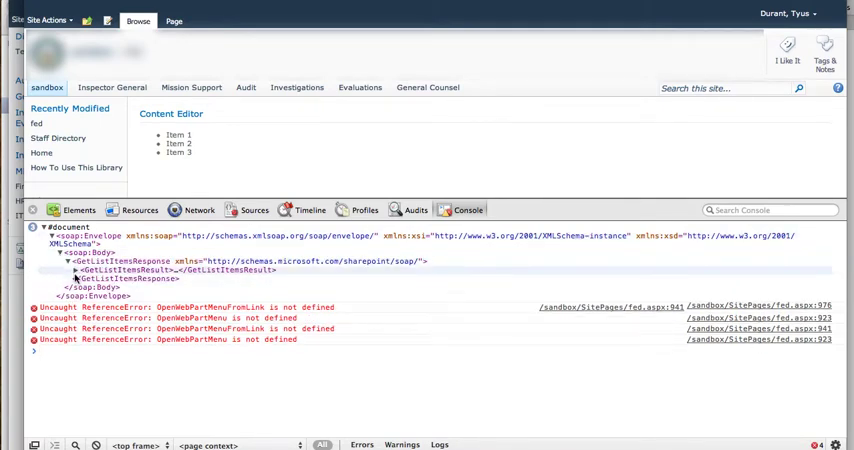
click(75, 270)
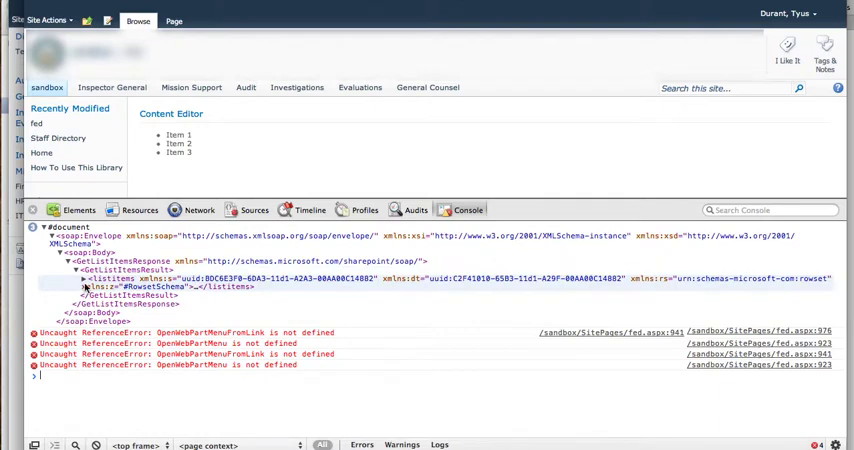
click(84, 287)
click(91, 296)
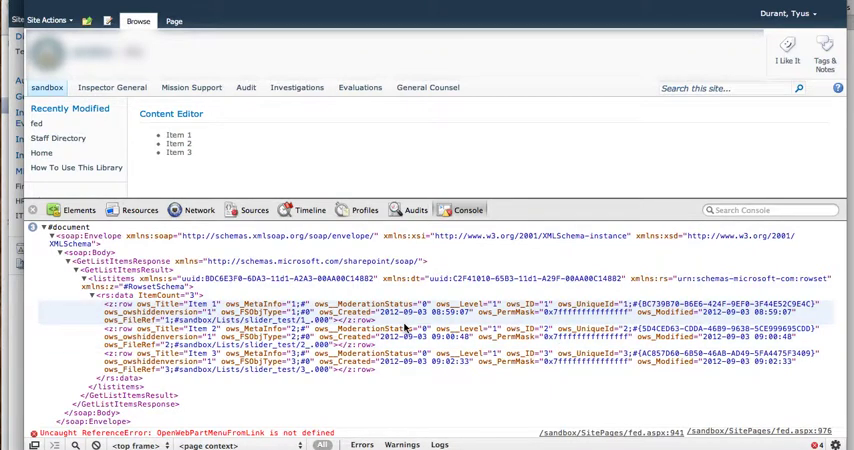
drag(820, 320, 200, 306)
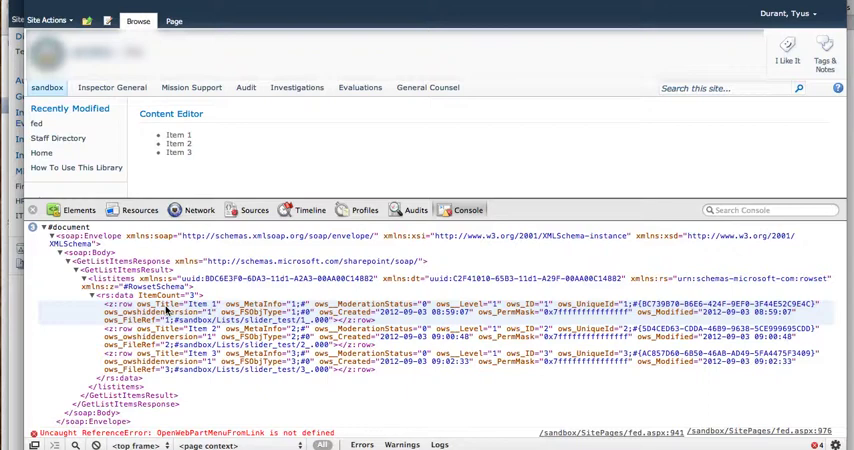